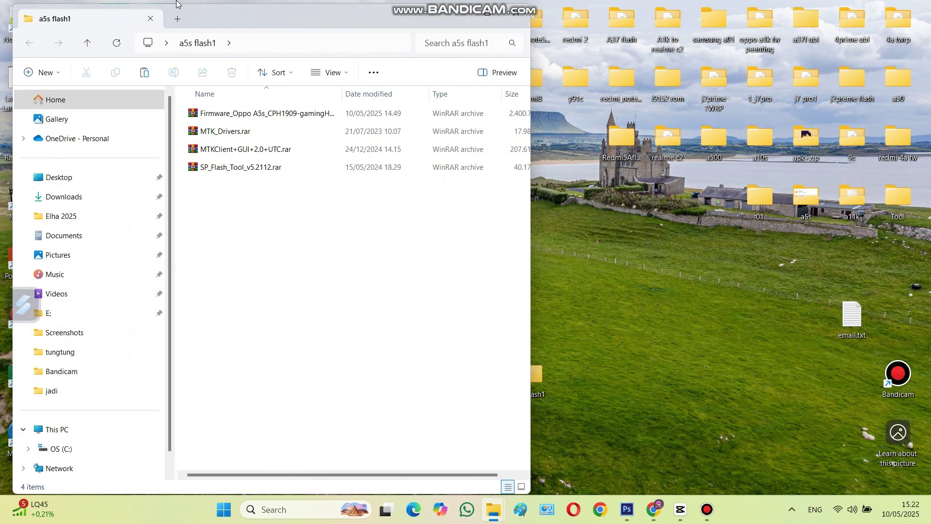
drag(272, 220, 245, 115)
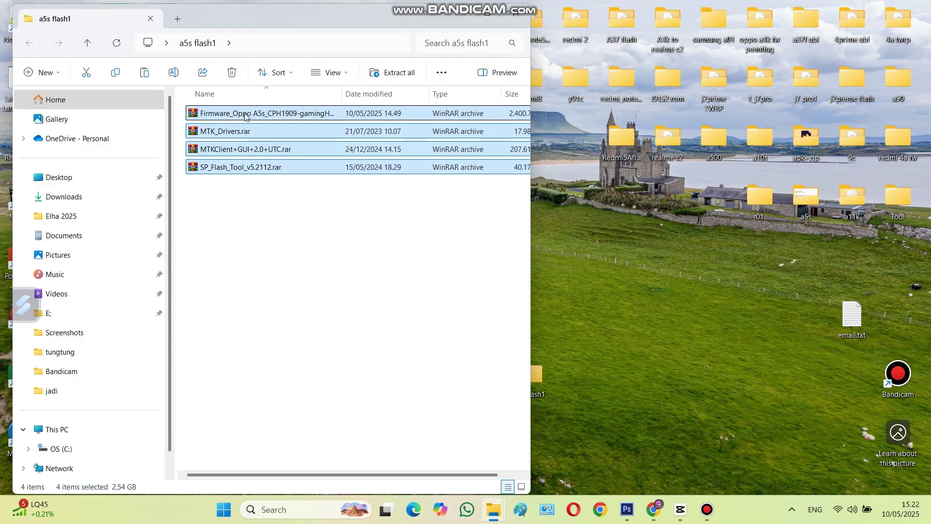
click(341, 258)
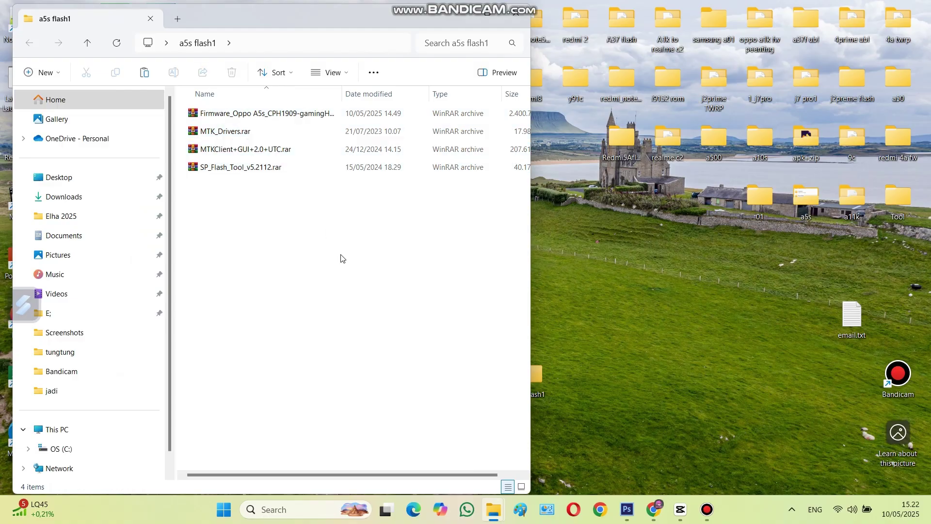
Check the real-time protection state in Windows Security's virus and threat protection settings, and close the window
click(272, 510)
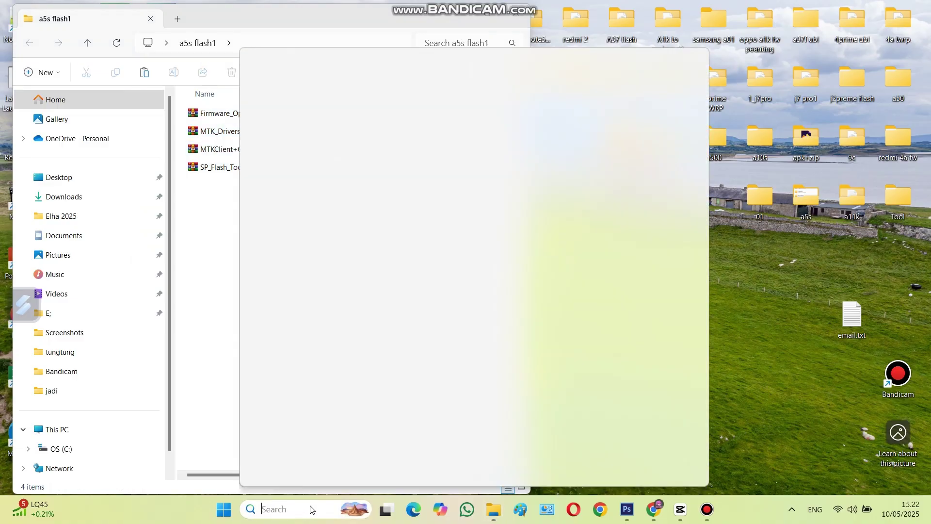
click(334, 453)
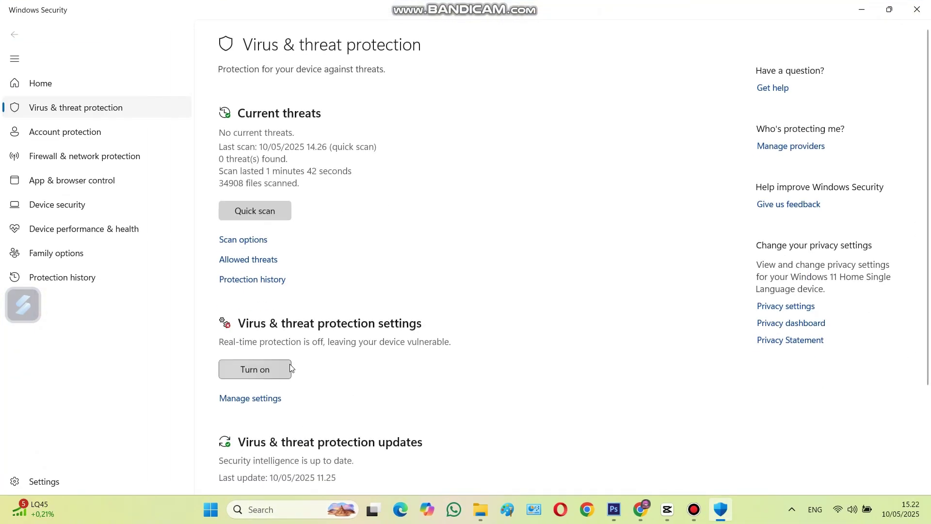
click(270, 401)
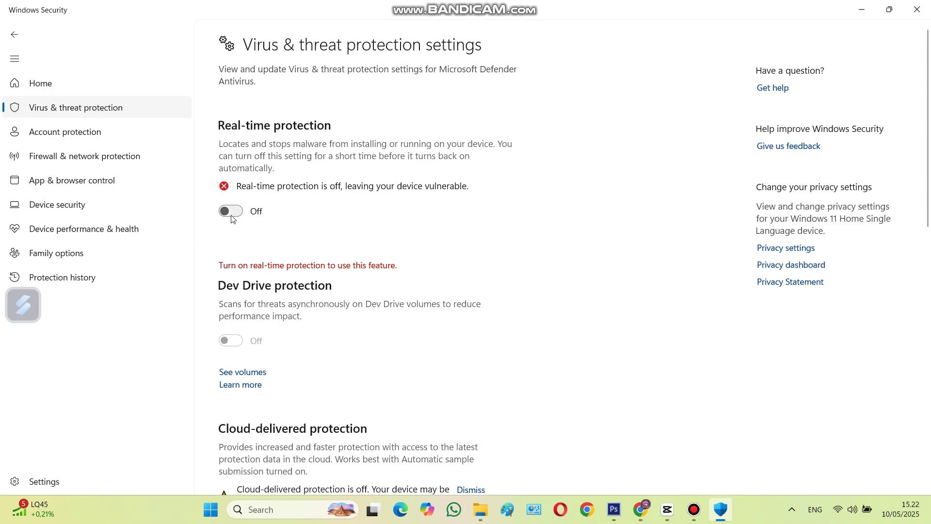
click(918, 10)
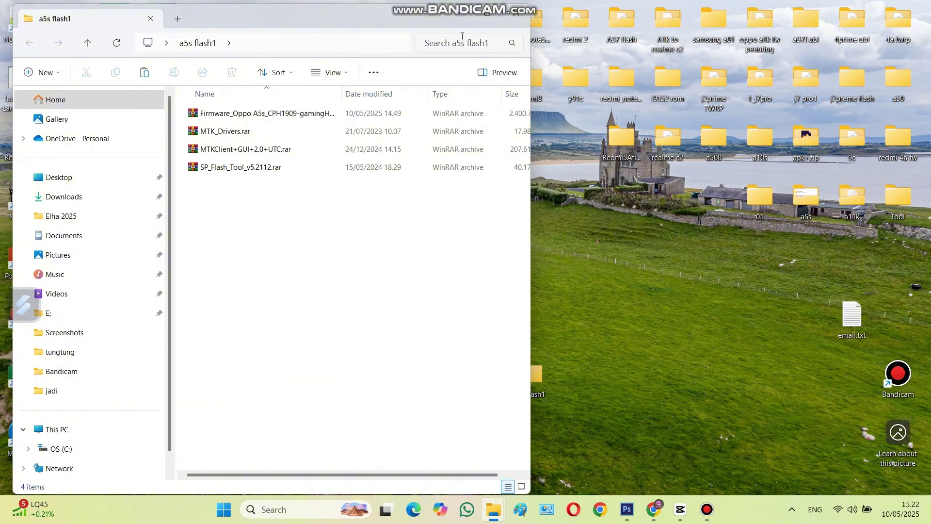
click(250, 132)
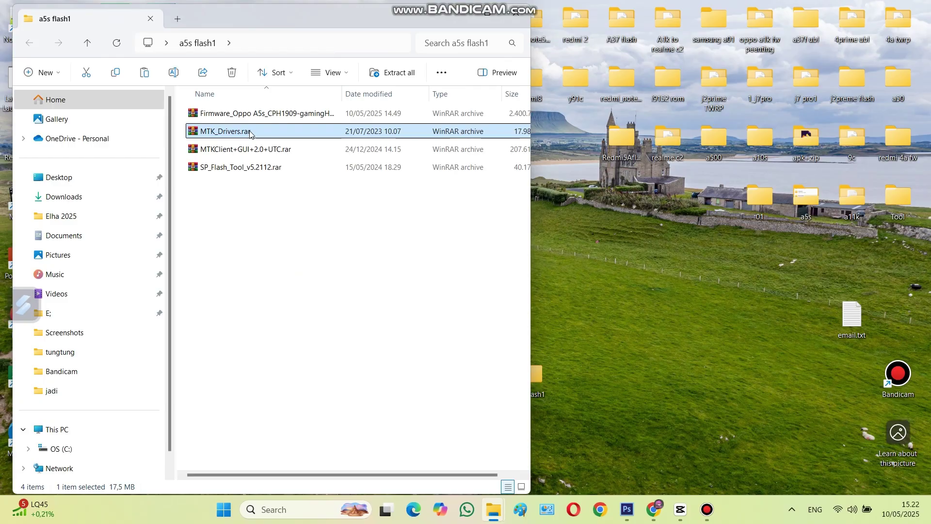
click(268, 235)
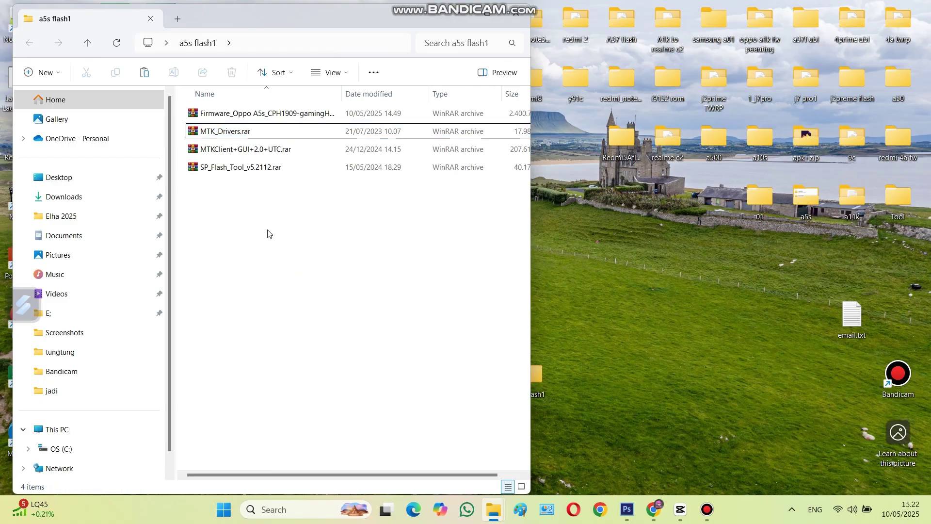
Extract the Firmware_Oppo A5s_CPH1909-gamingHKR archive into a folder of the same name
click(261, 117)
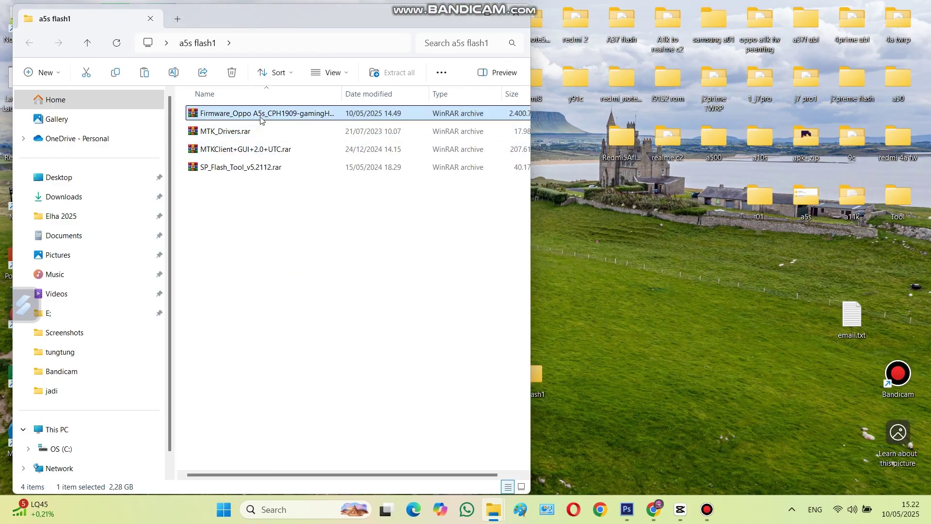
right_click(262, 118)
click(320, 342)
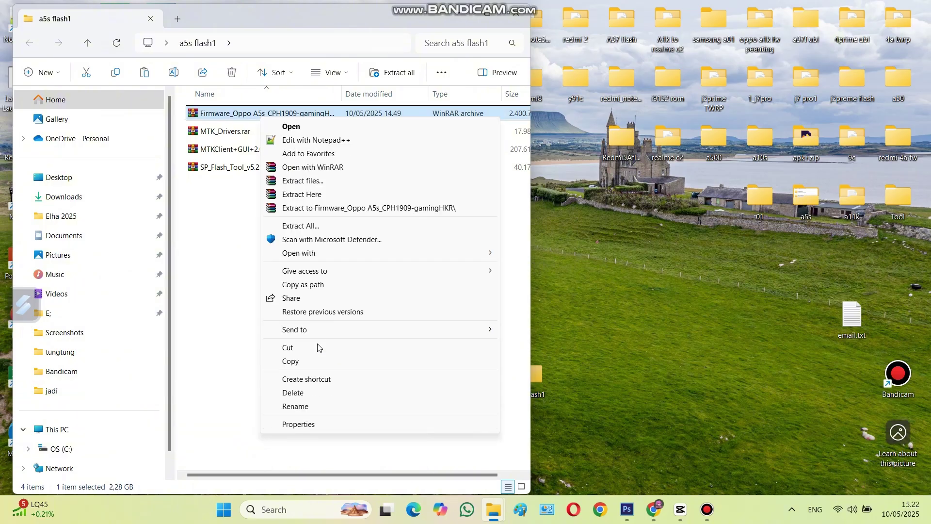
click(321, 209)
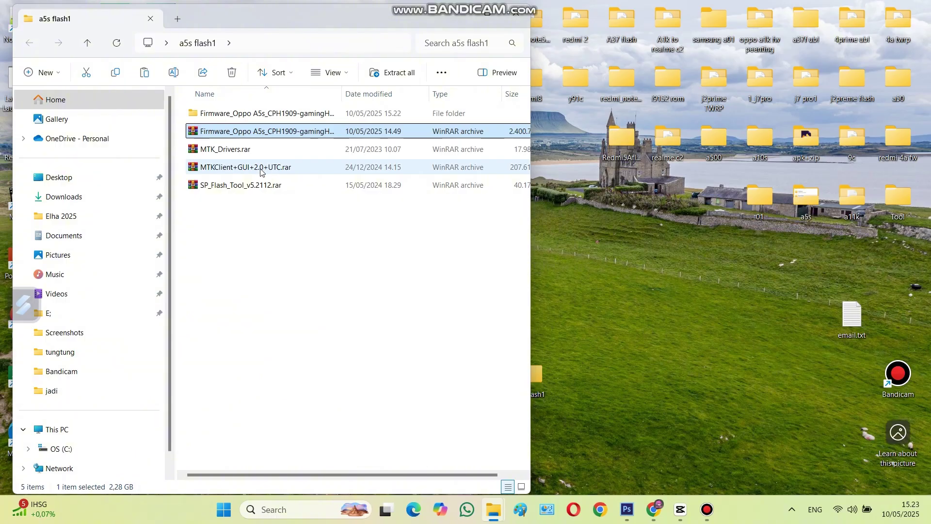
Extract SP_Flash_Tool_v5.2112.rar into its own SP_Flash_Tool_v5.2112 folder
click(265, 191)
right_click(266, 192)
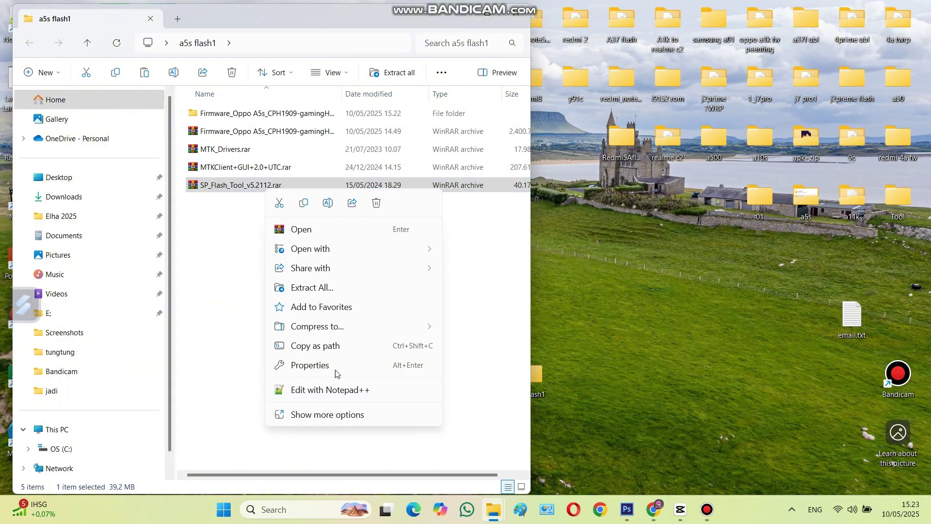
click(339, 415)
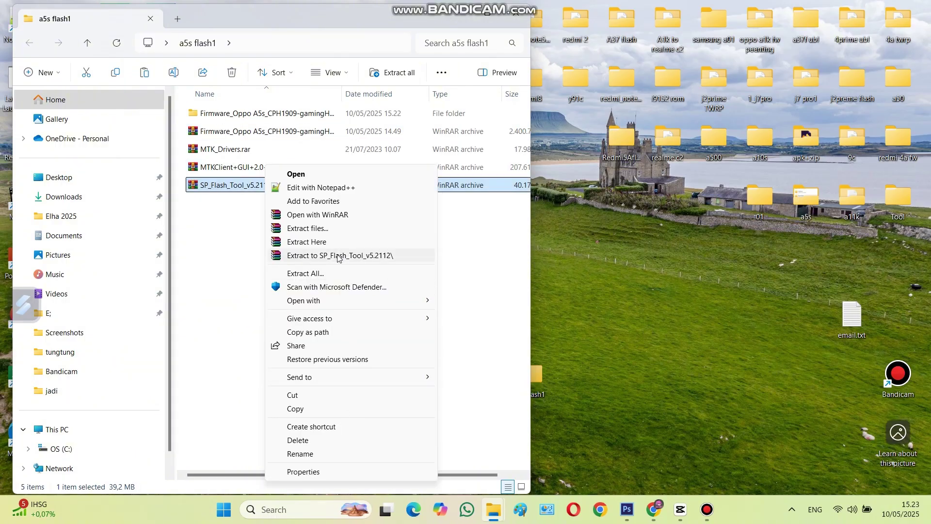
click(338, 257)
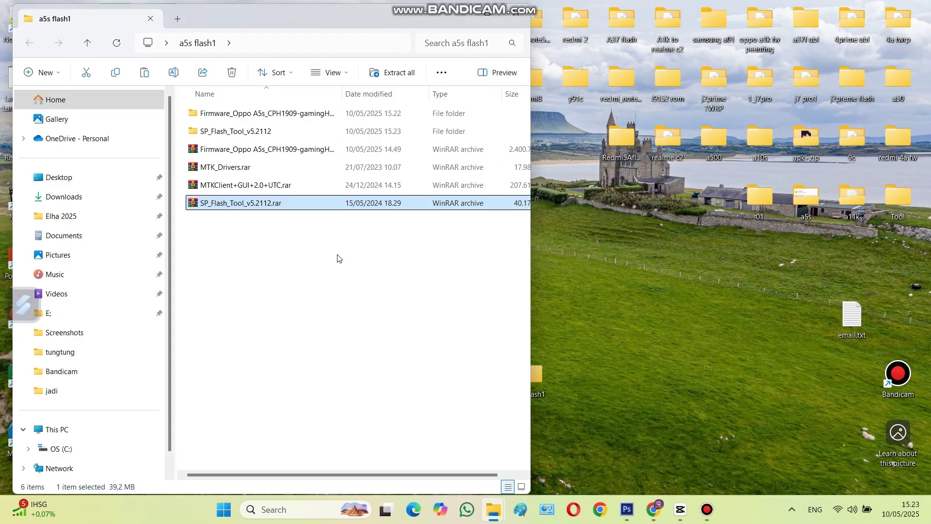
Launch flash_tool.exe from the SP_Flash_Tool_v5 folder inside the extracted SP_Flash_Tool_v5.2112 folder
click(262, 132)
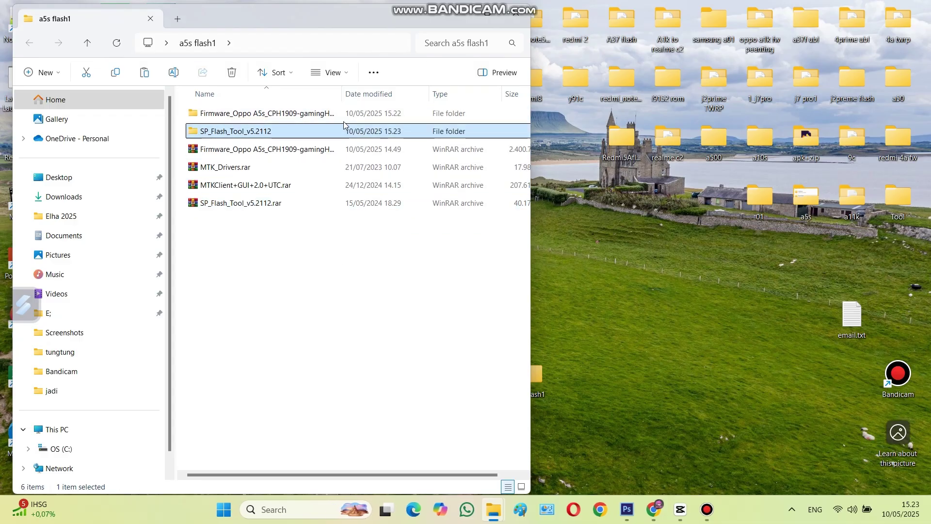
double_click(304, 130)
double_click(259, 120)
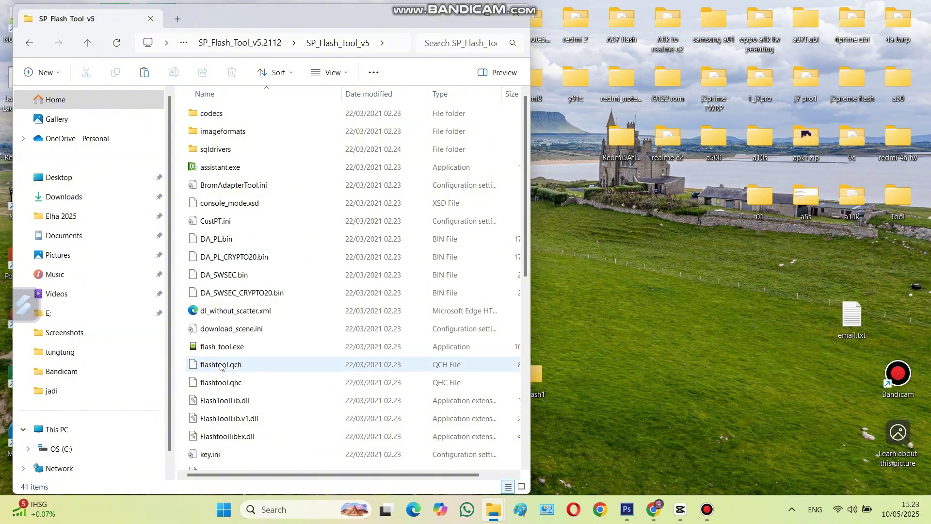
click(227, 349)
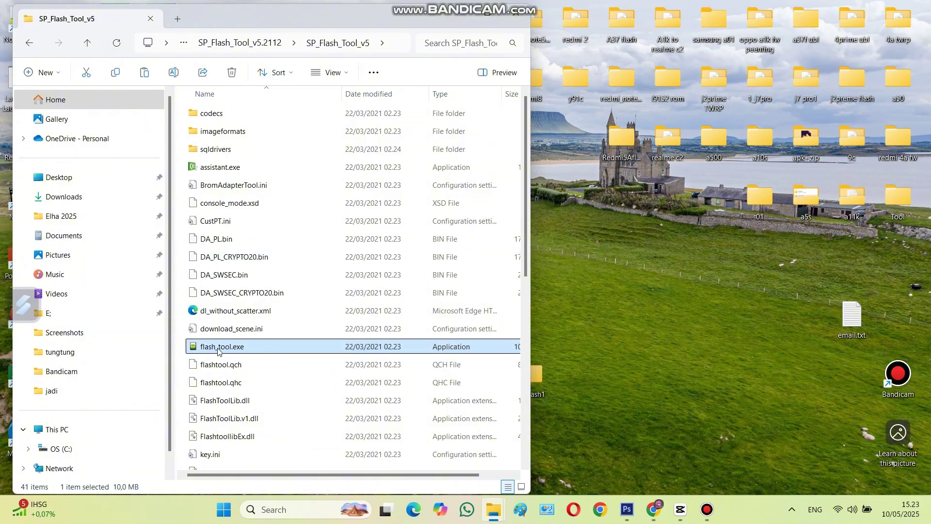
double_click(230, 351)
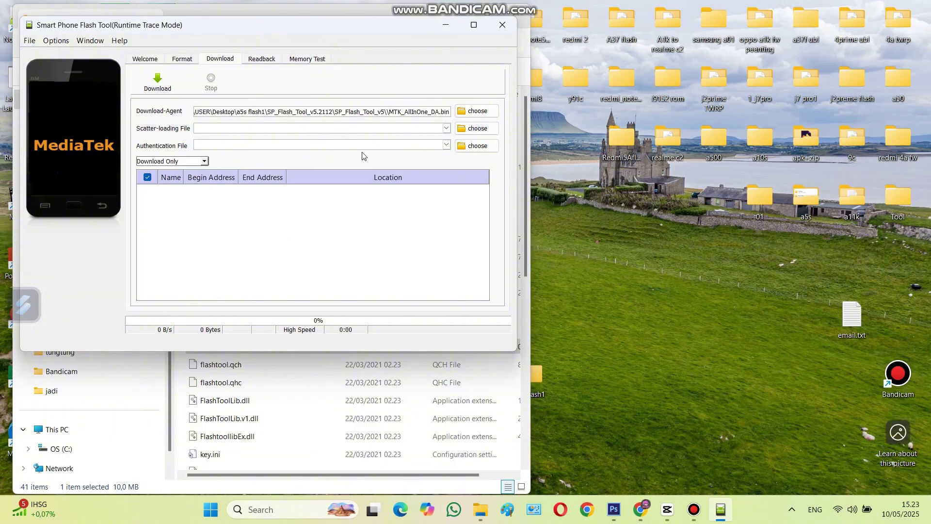
Load MT6765_Android_scatter.txt from the extracted Oppo A5s firmware folder in a5s flash1 on the desktop as the scatter-loading file
click(473, 129)
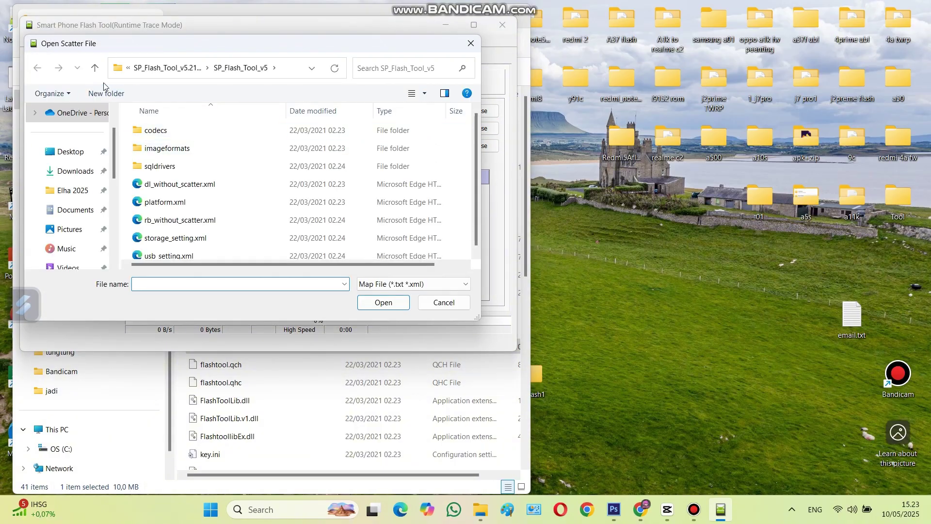
click(76, 154)
click(190, 254)
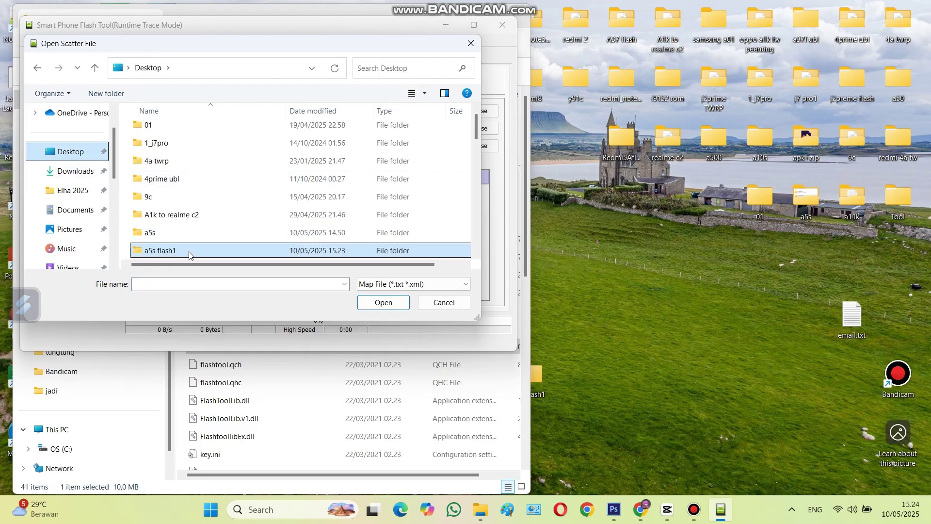
double_click(189, 254)
double_click(210, 131)
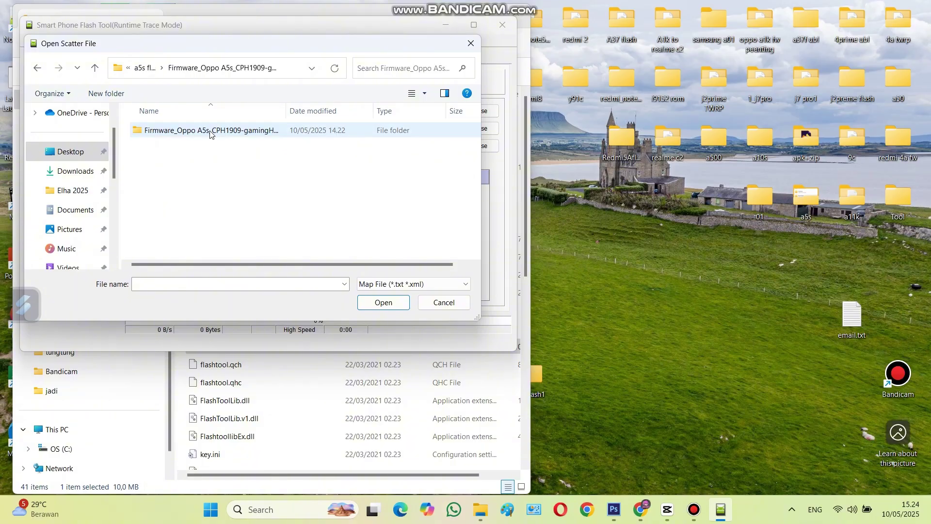
double_click(210, 131)
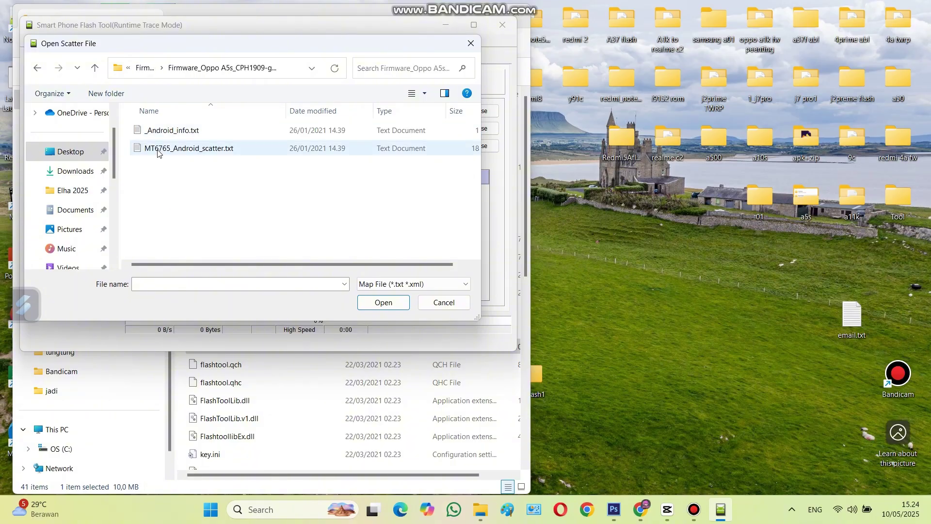
click(157, 153)
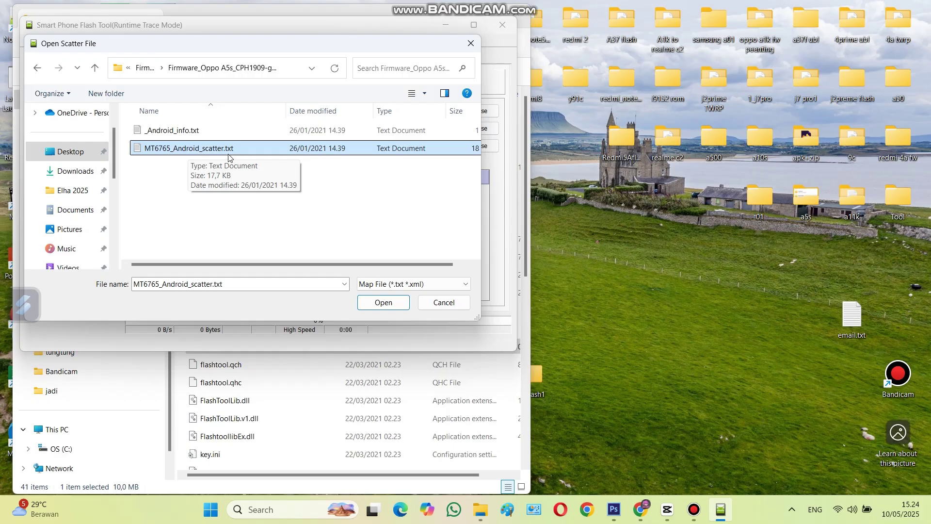
click(383, 302)
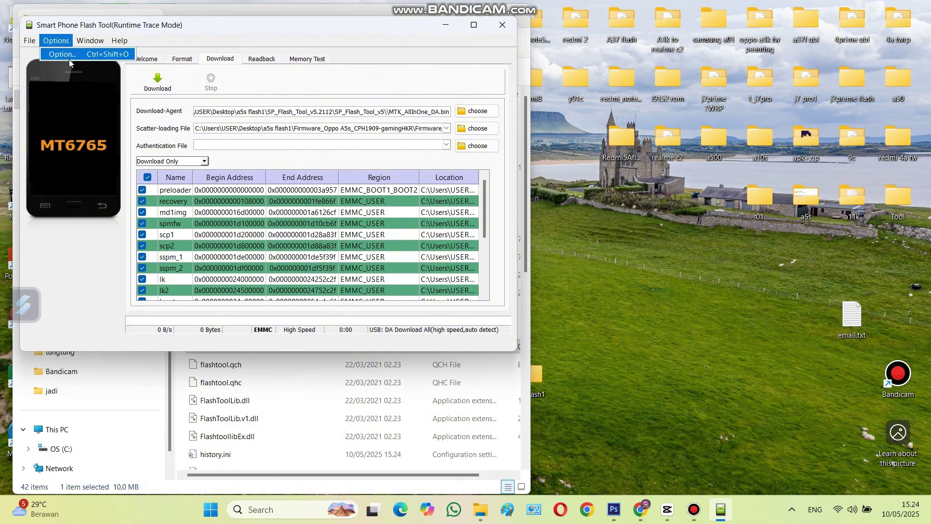
Disable the general options Show Welcome page when startup and Check LIB DA match, and close the options
click(69, 60)
click(235, 88)
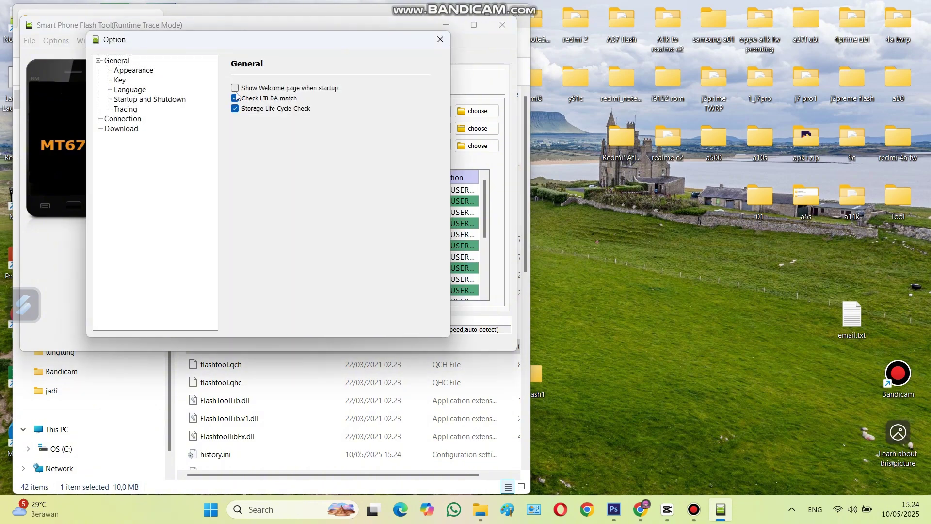
click(236, 98)
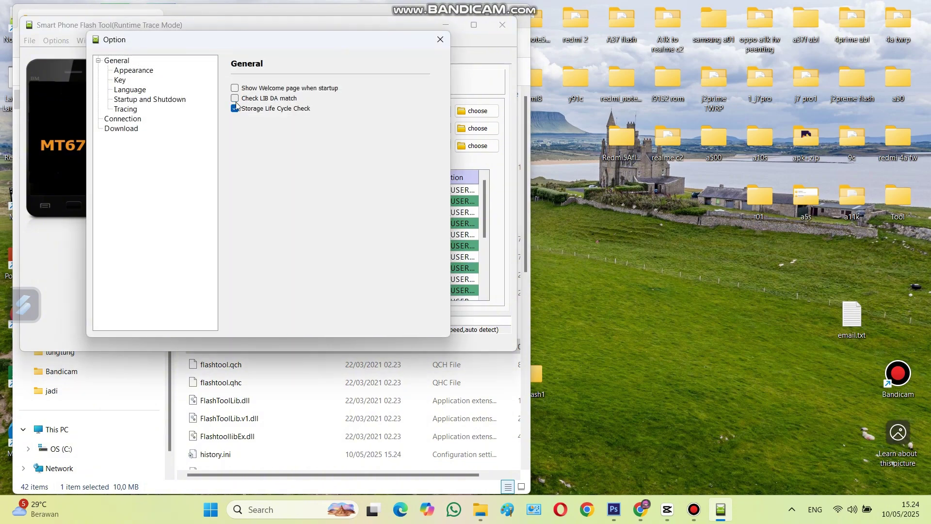
click(435, 41)
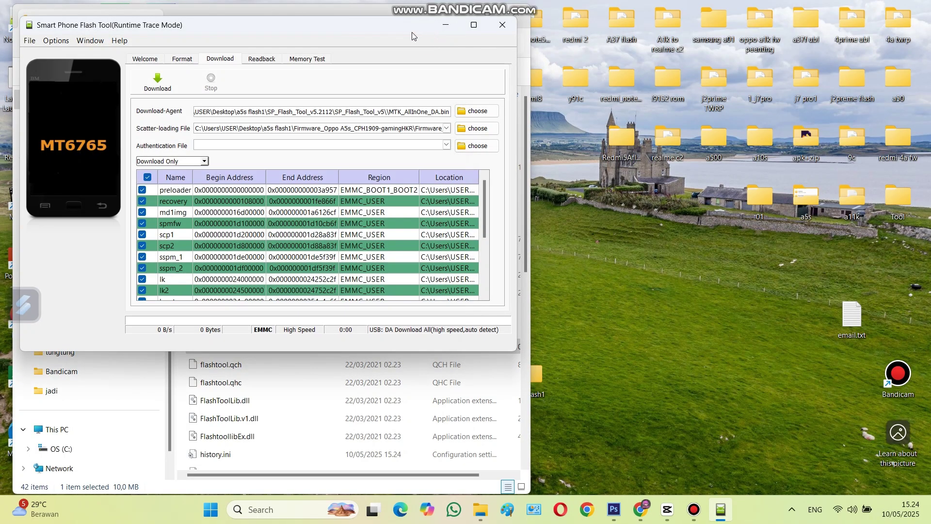
Minimize the flash tool, return to the a5s flash1 folder and extract MTKClient+GUI+2.0+UTC.rar into its own folder
click(446, 26)
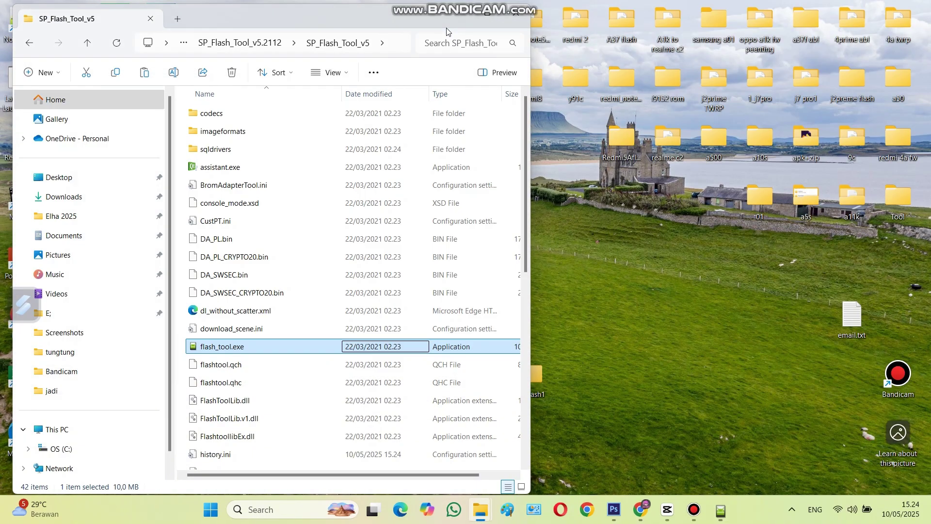
click(91, 42)
click(91, 42)
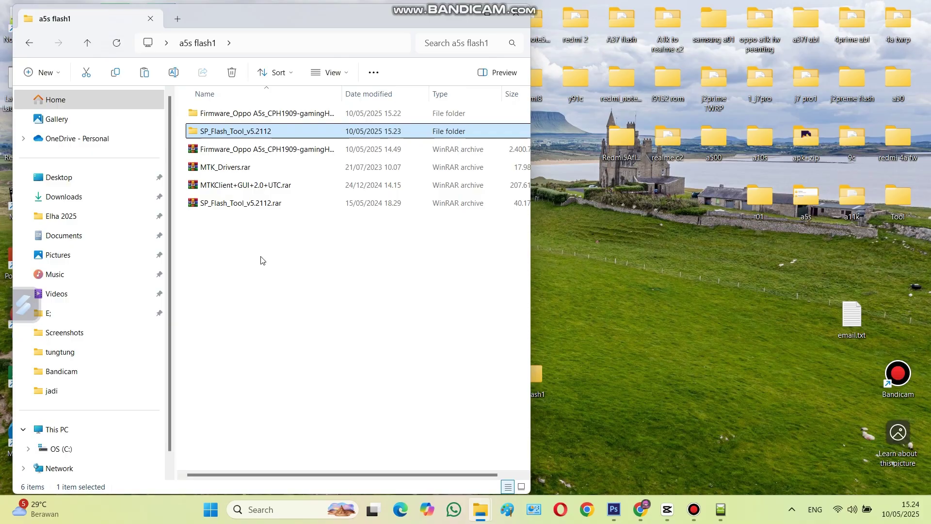
click(263, 189)
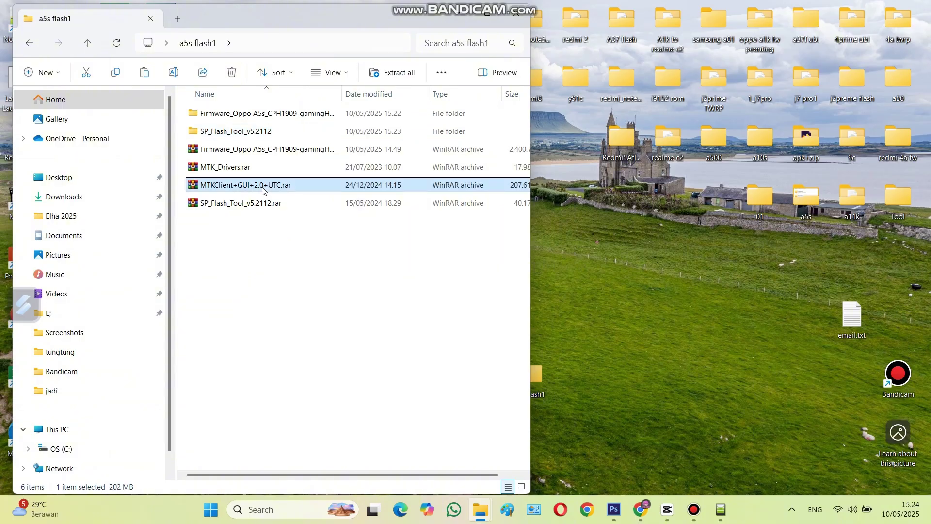
right_click(327, 192)
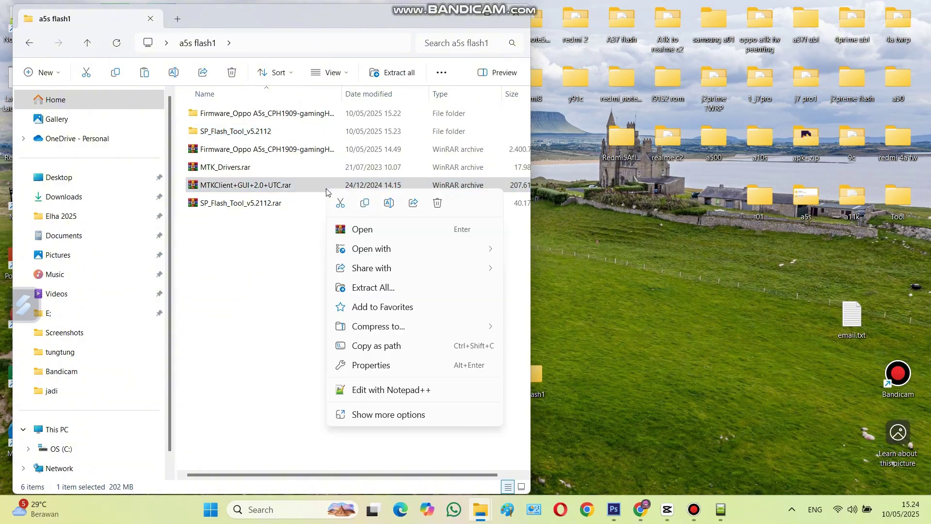
click(388, 414)
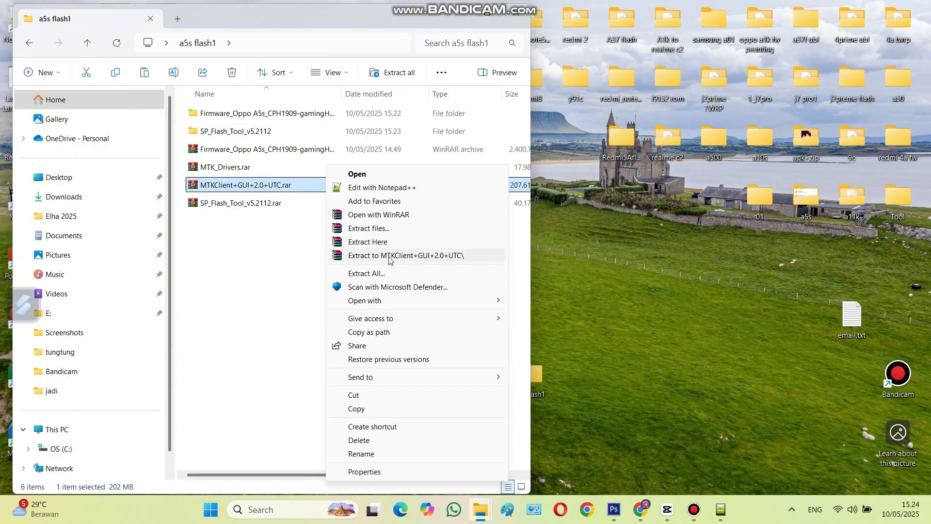
click(389, 255)
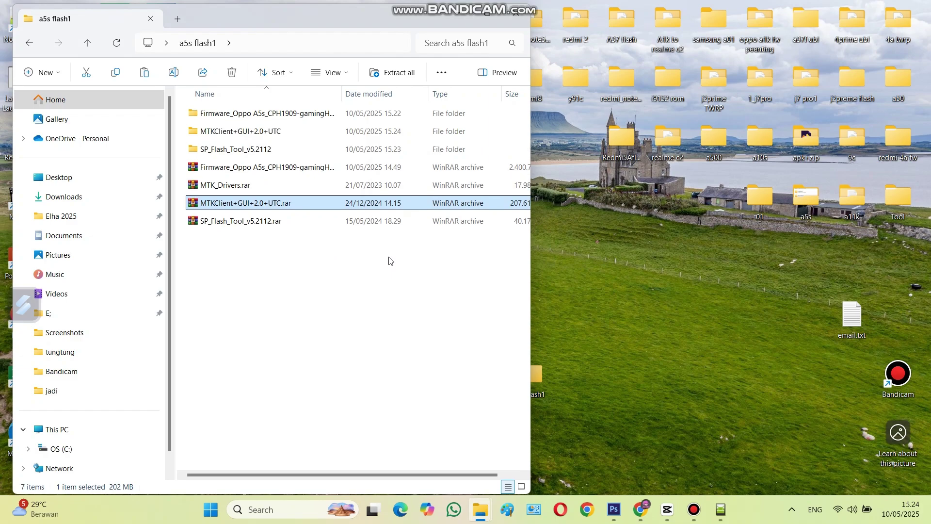
In the extracted MTKClient+GUI+2.0+UTC folder, extract MTKClient GUI 2.0.zip into its own MTKClient GUI 2.0 folder
double_click(293, 135)
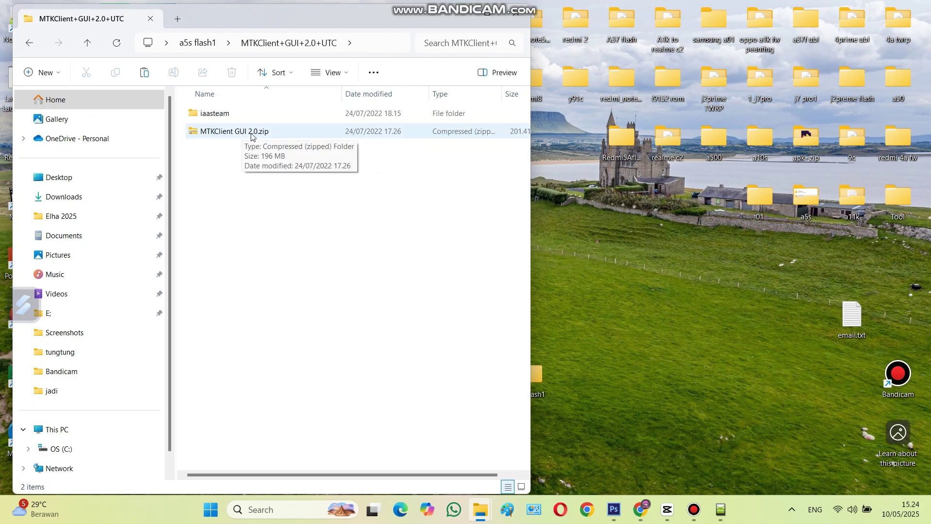
click(249, 136)
right_click(249, 136)
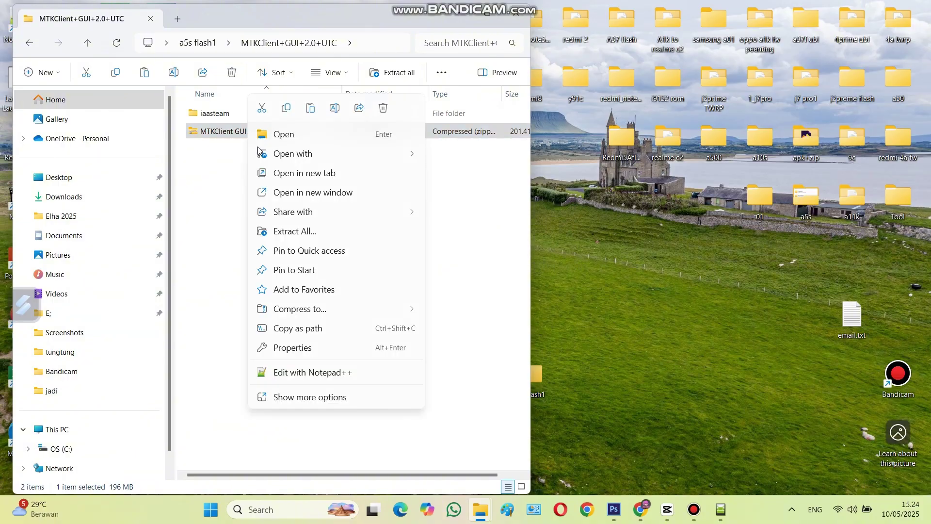
click(293, 398)
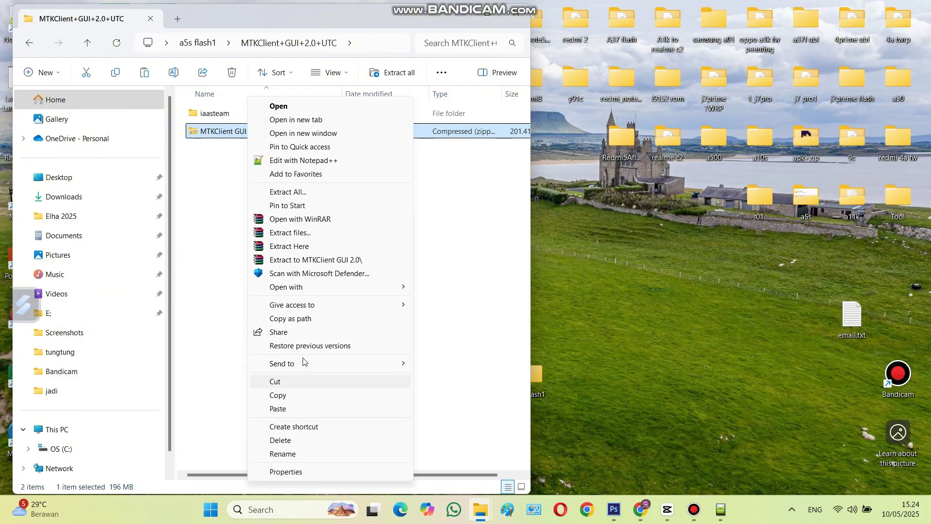
click(302, 261)
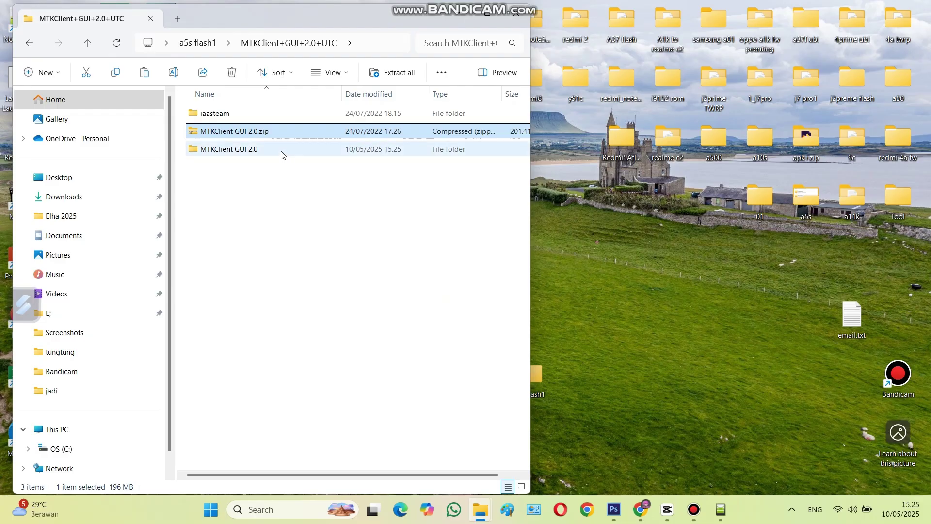
Open the extracted MTKClient GUI 2.0 folder, locate the UsbDk_1.0.22_x64.msi installer and select Bypass.exe
double_click(257, 151)
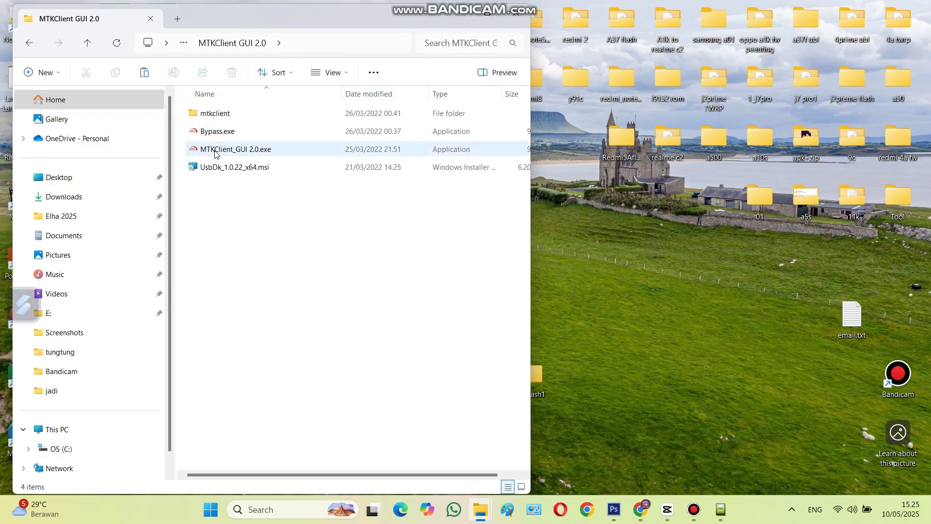
click(280, 171)
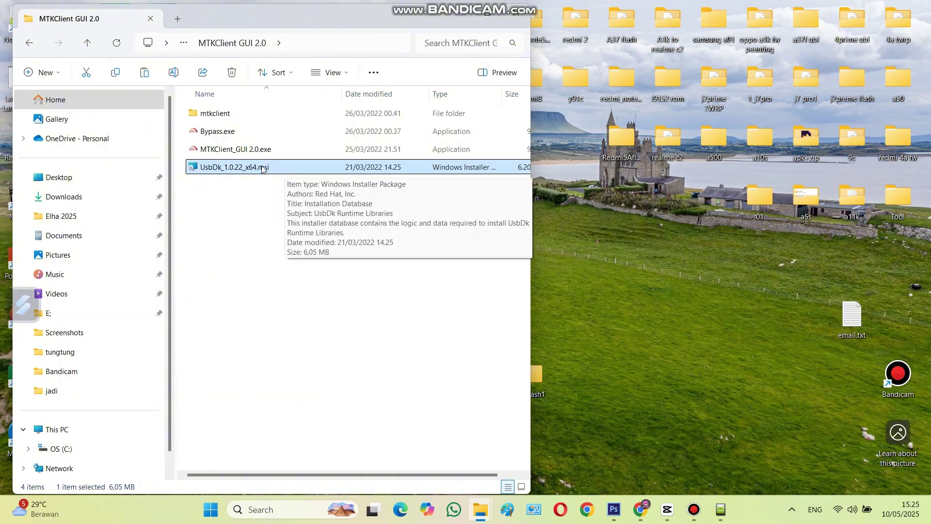
click(253, 227)
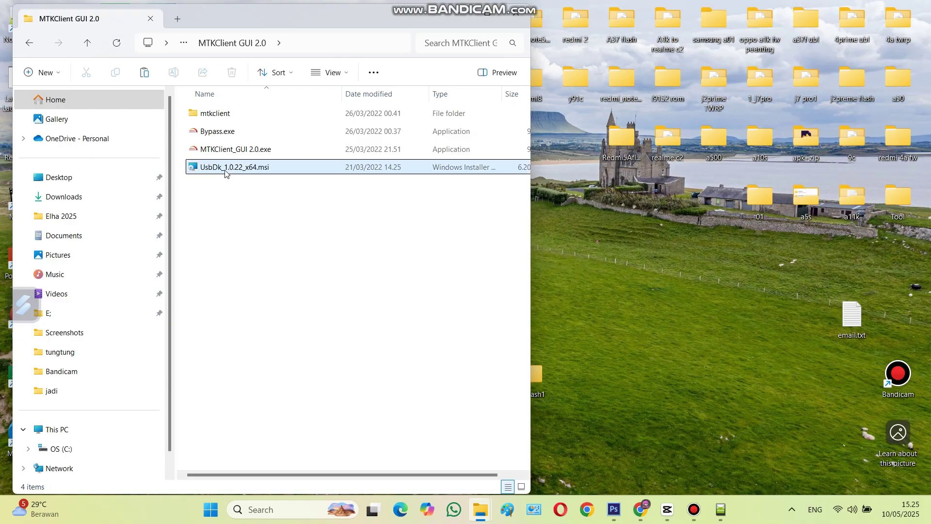
click(220, 134)
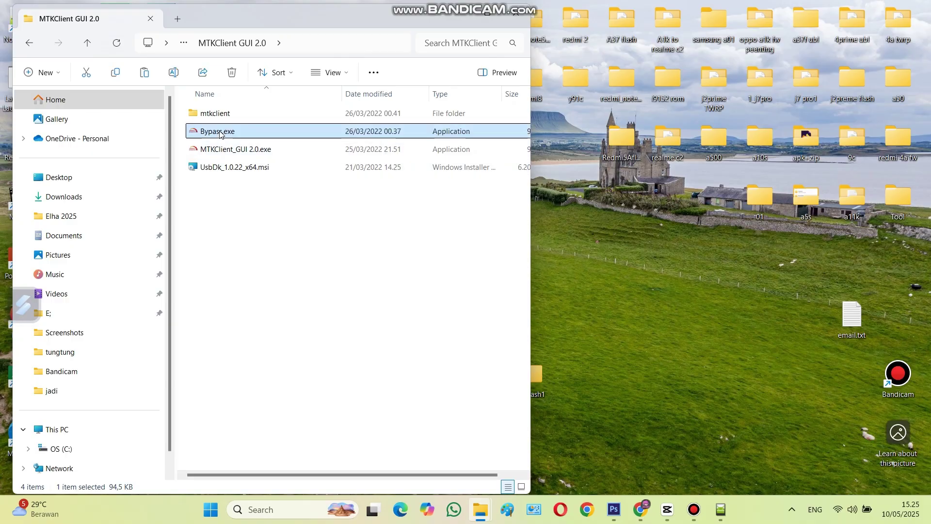
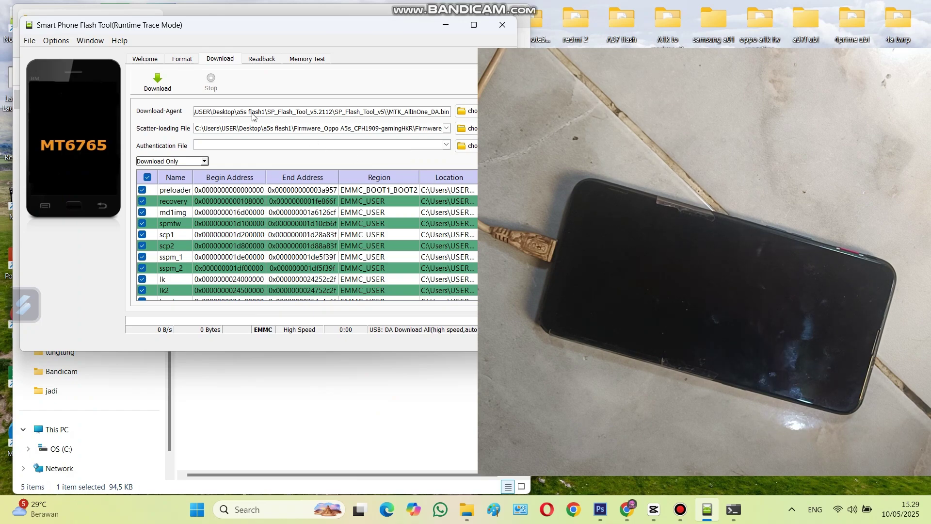
Switch to Smart Phone Flash Tool and start flashing the loaded MT6765 firmware in Download Only mode
click(161, 90)
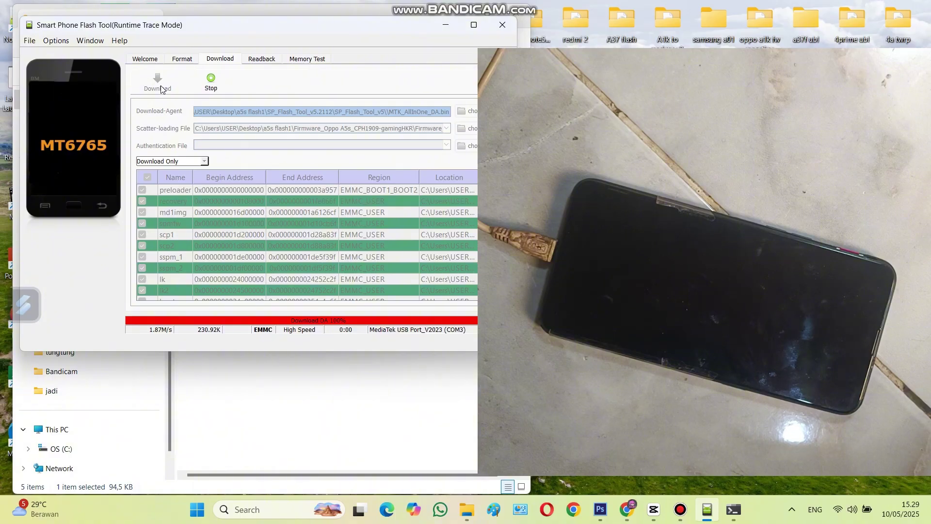